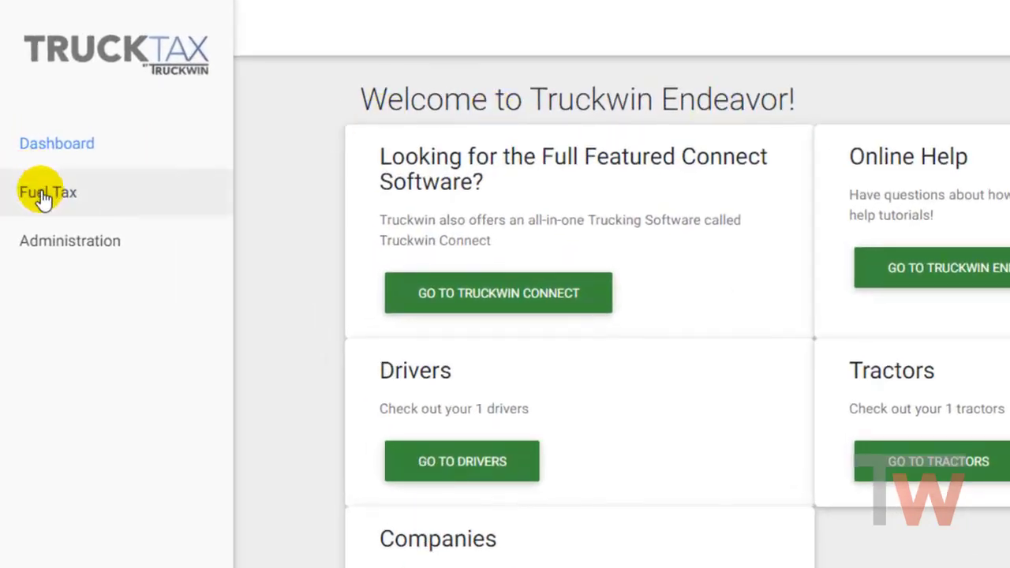
# Step: Expand Fuel Tax in the sidebar and show the empty Trip Records list
pyautogui.click(44, 197)
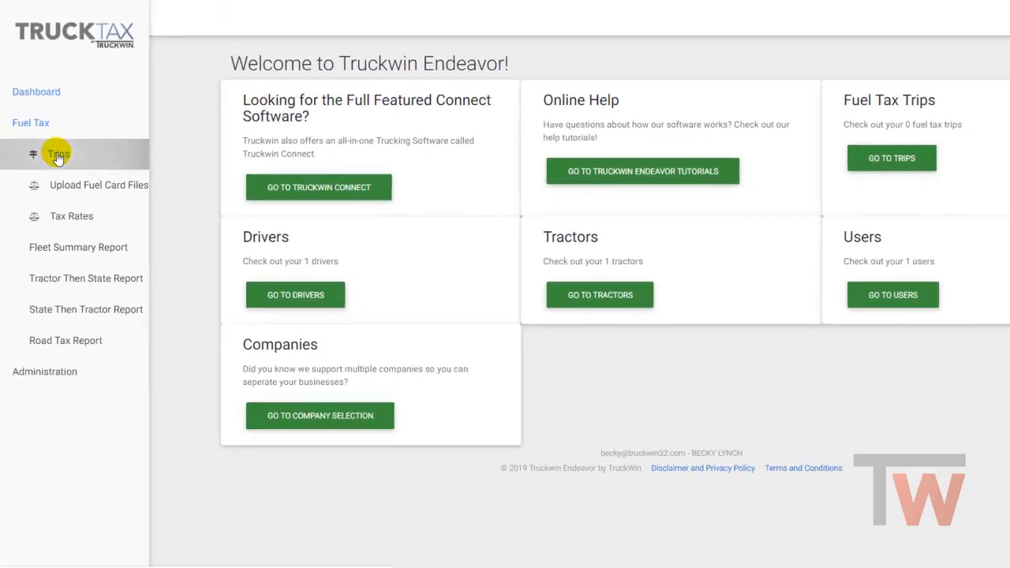
pyautogui.click(90, 243)
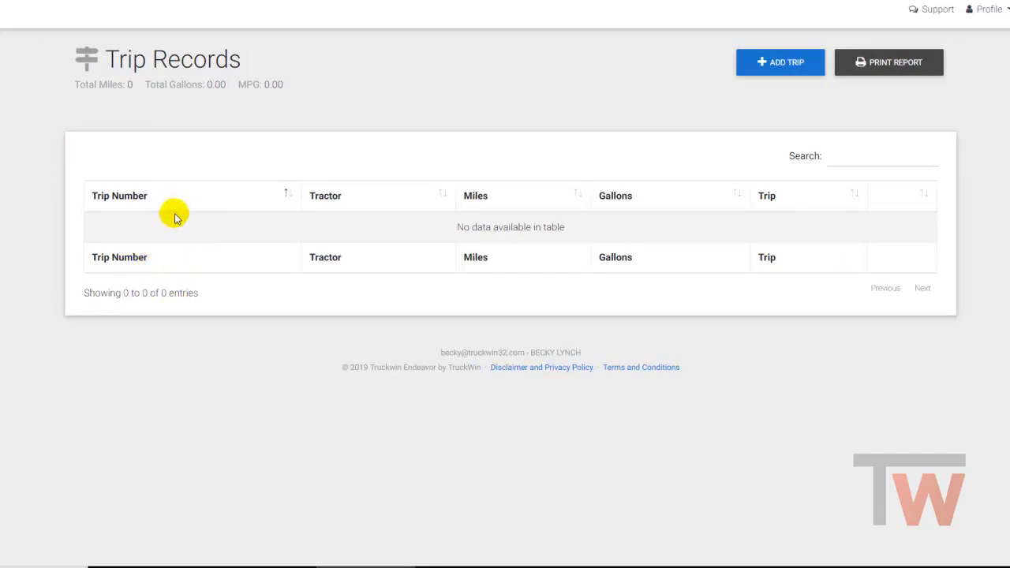
# Step: Add a new trip 1905_0001 with tractor 101 and the Dummy Driver
pyautogui.click(785, 65)
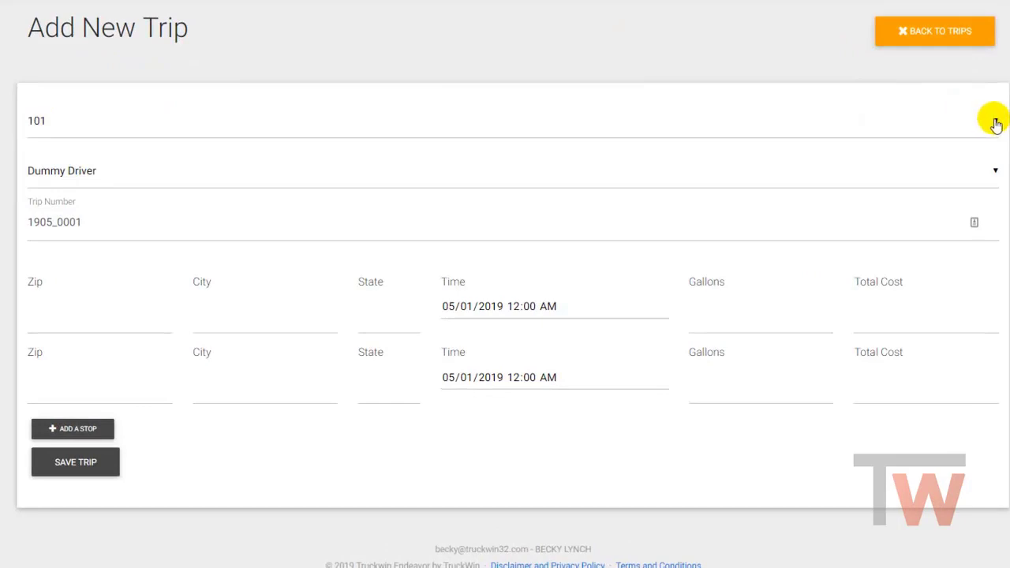
pyautogui.click(996, 127)
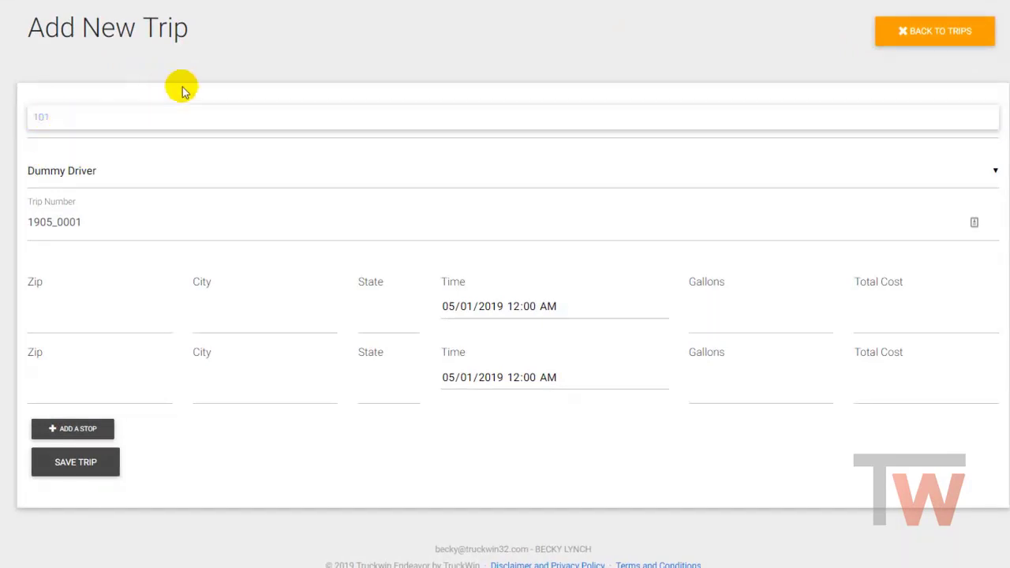
pyautogui.click(987, 172)
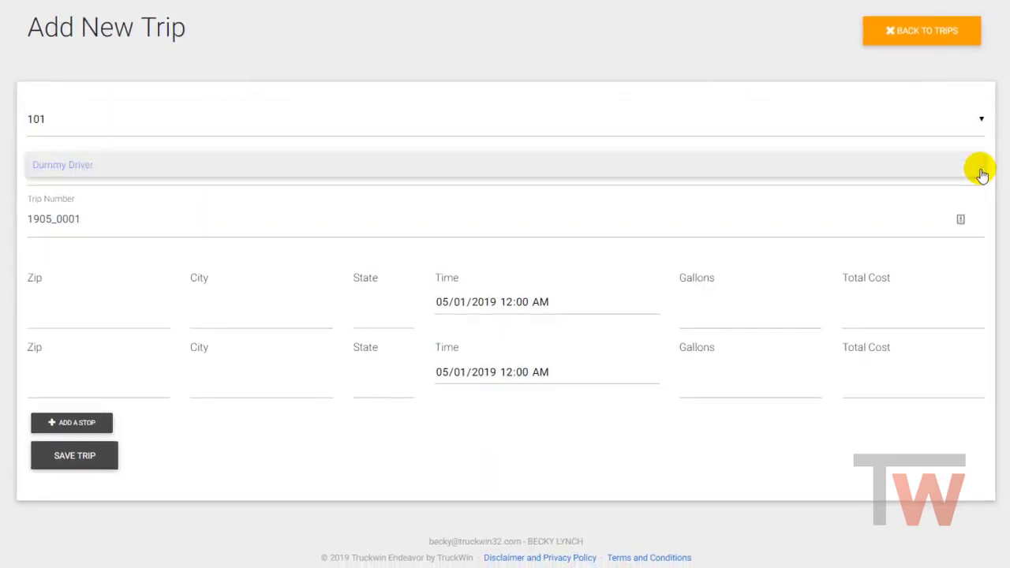
pyautogui.click(734, 163)
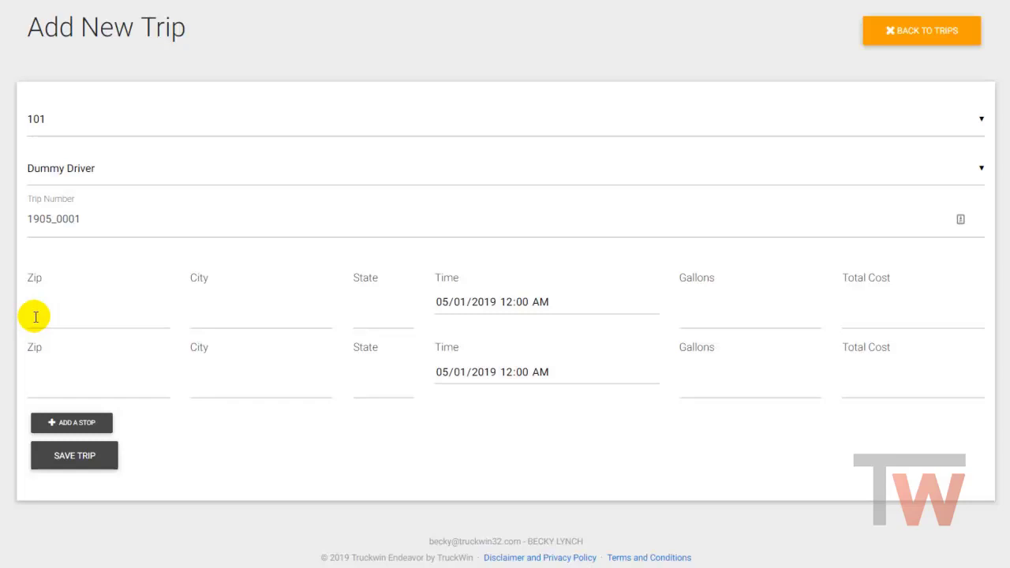
# Step: Enter the first stop: zip 57105, date 04/01/2019, 112.41 gallons, total cost 342.76
pyautogui.click(36, 317)
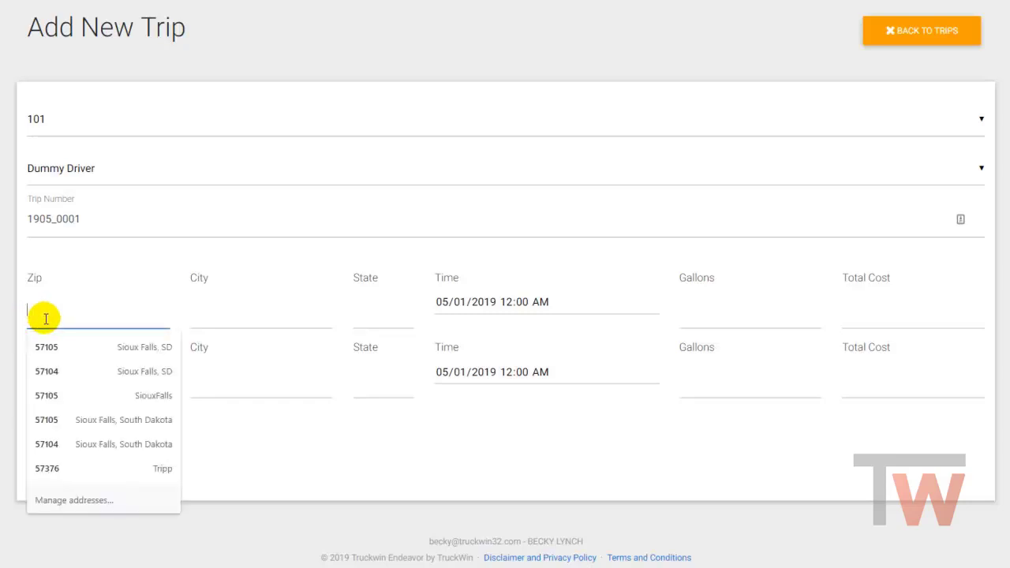
pyautogui.write('5710')
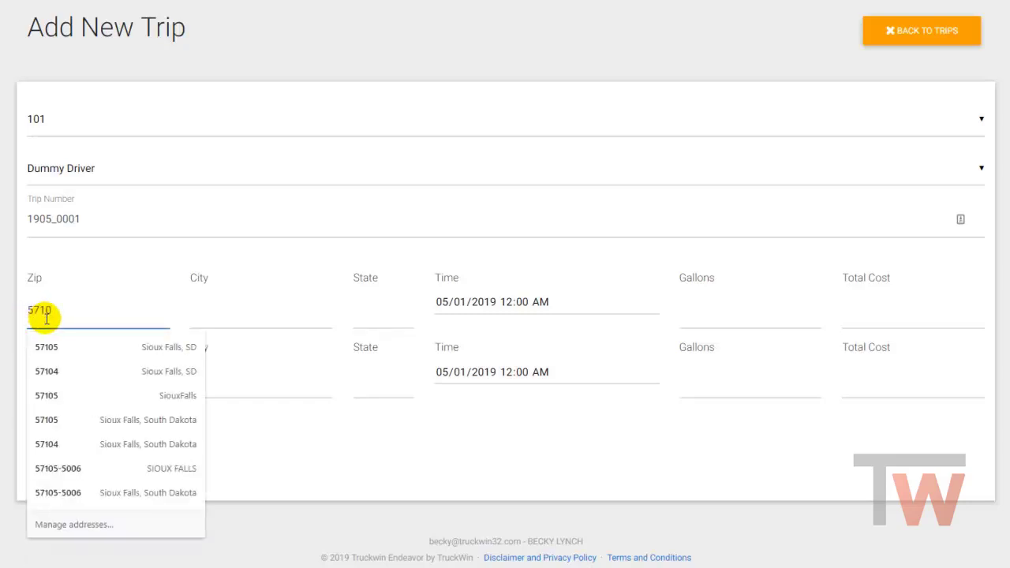
pyautogui.write('5')
pyautogui.press('Tab')
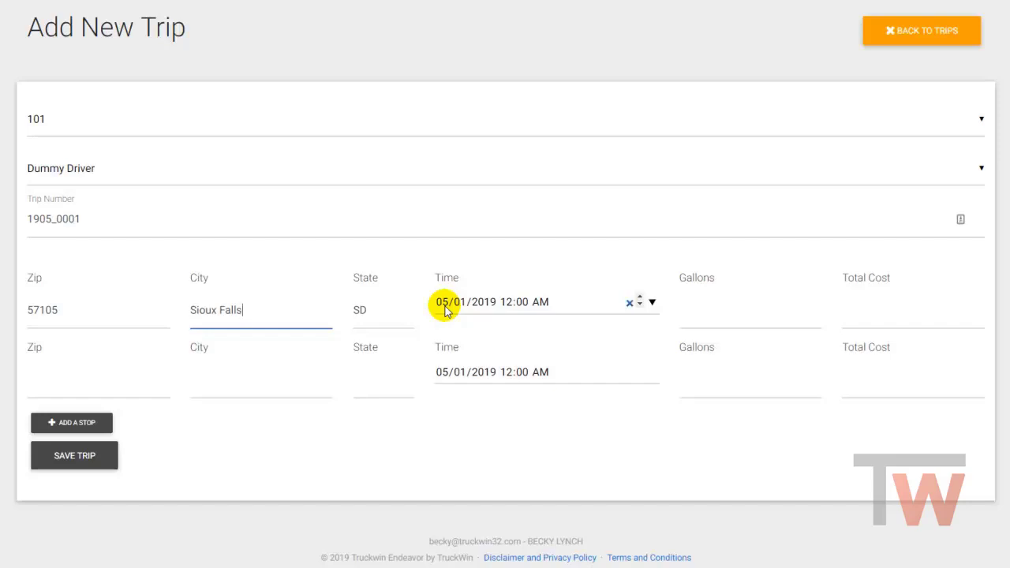
pyautogui.click(446, 309)
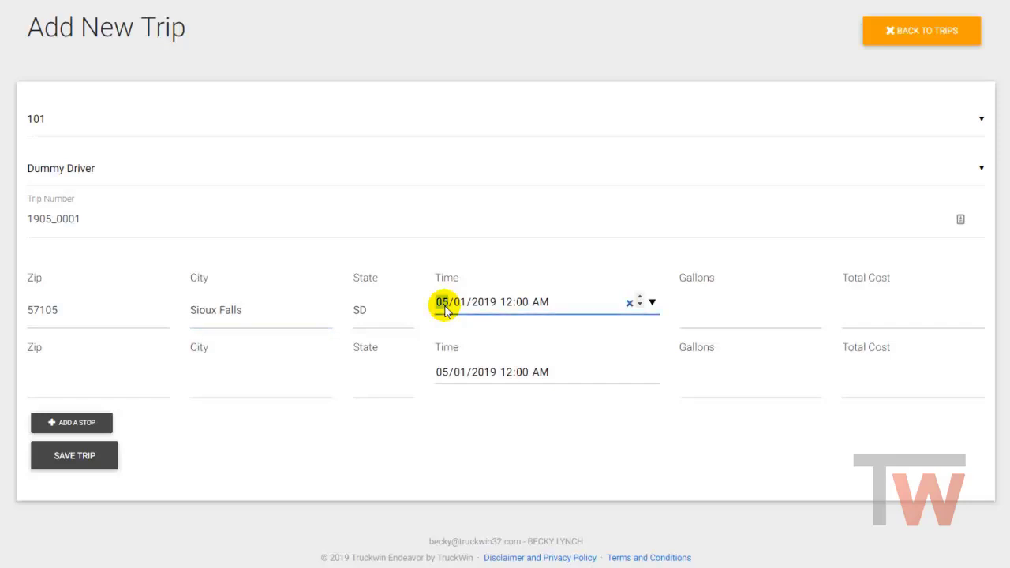
pyautogui.write('04')
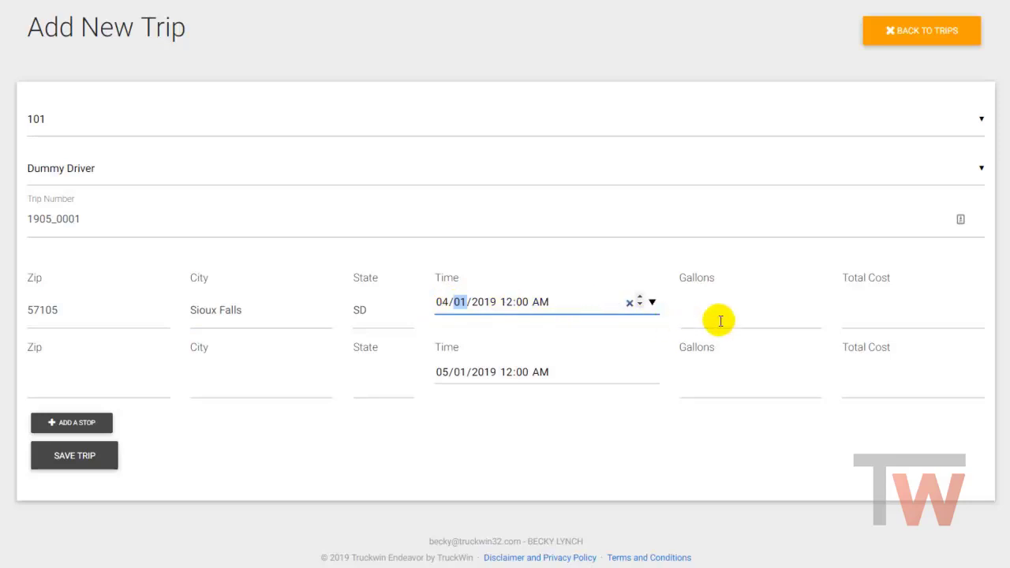
pyautogui.click(688, 319)
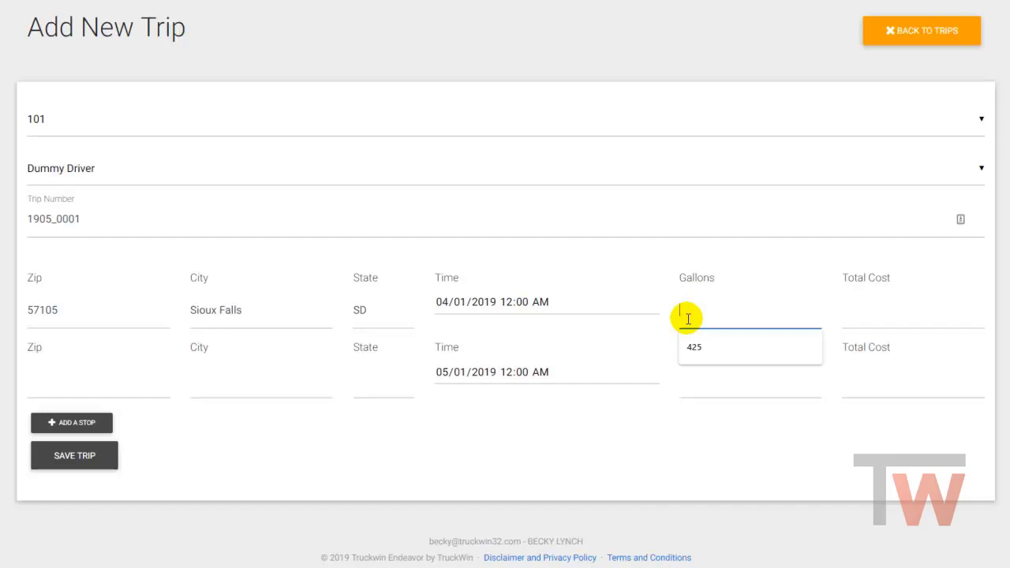
pyautogui.write('112.')
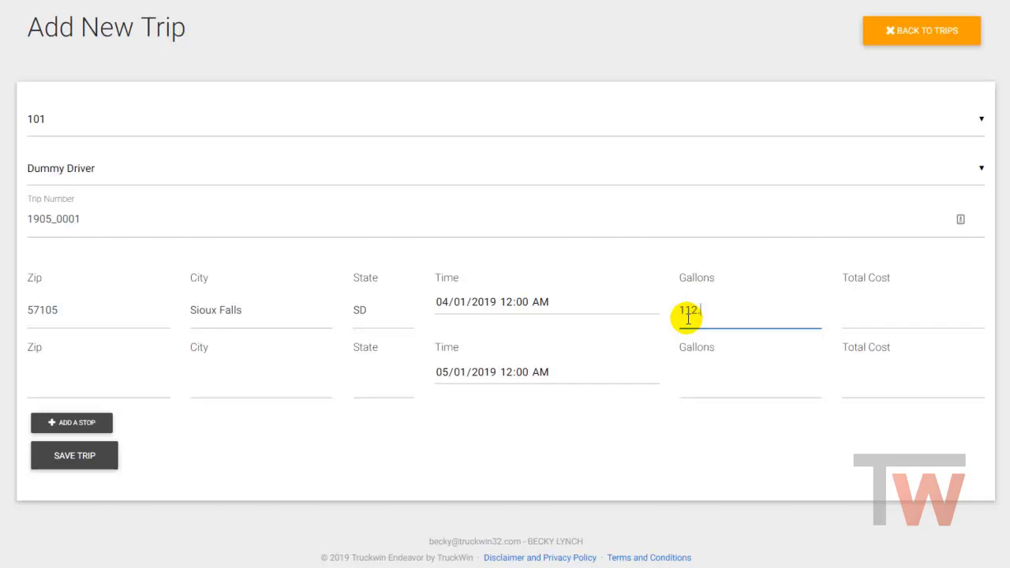
pyautogui.write('41')
pyautogui.press('Tab')
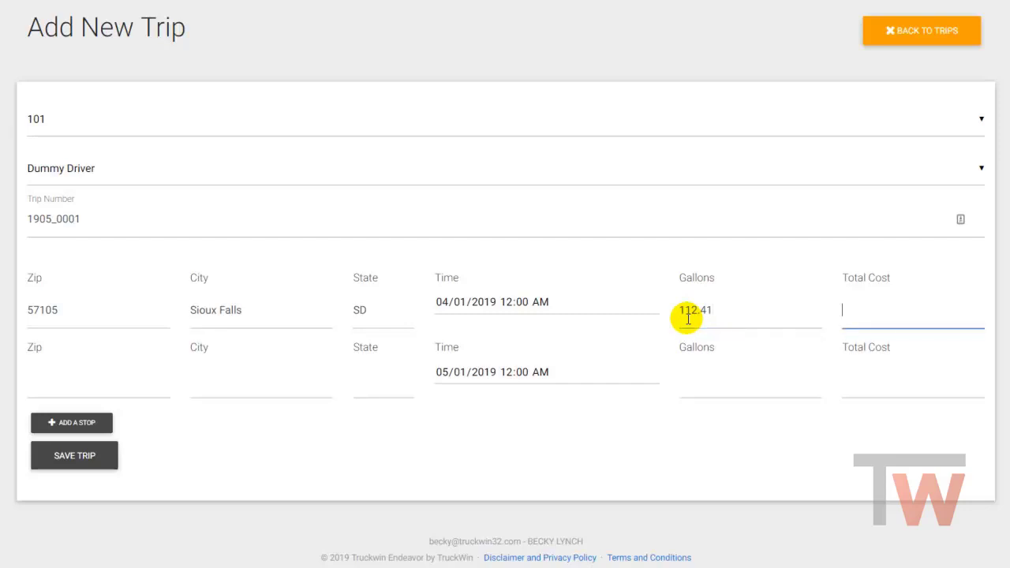
pyautogui.write('342.76')
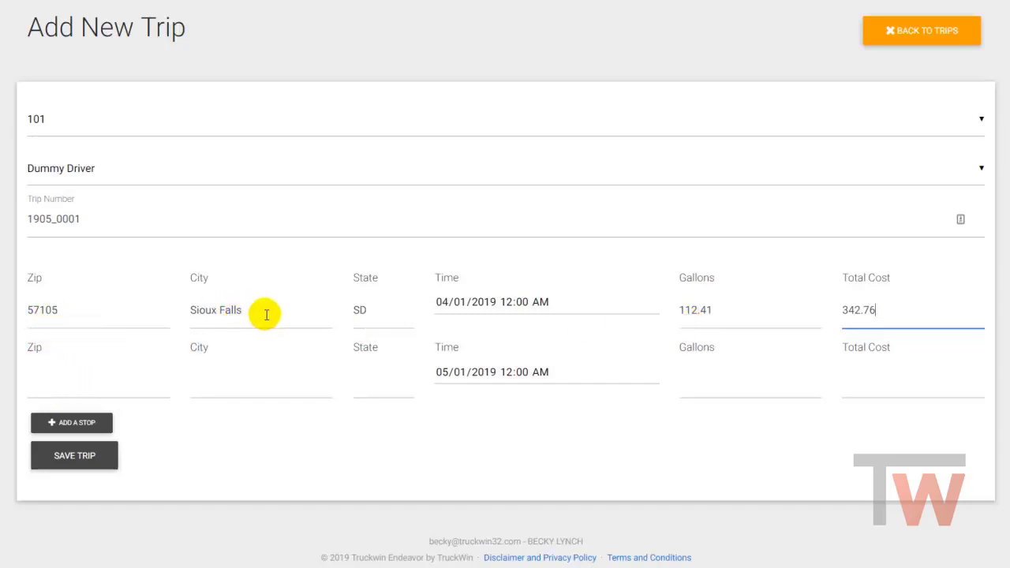
# Step: Set the second stop's location to Billings, MT, dated 04/02/2019
pyautogui.click(33, 389)
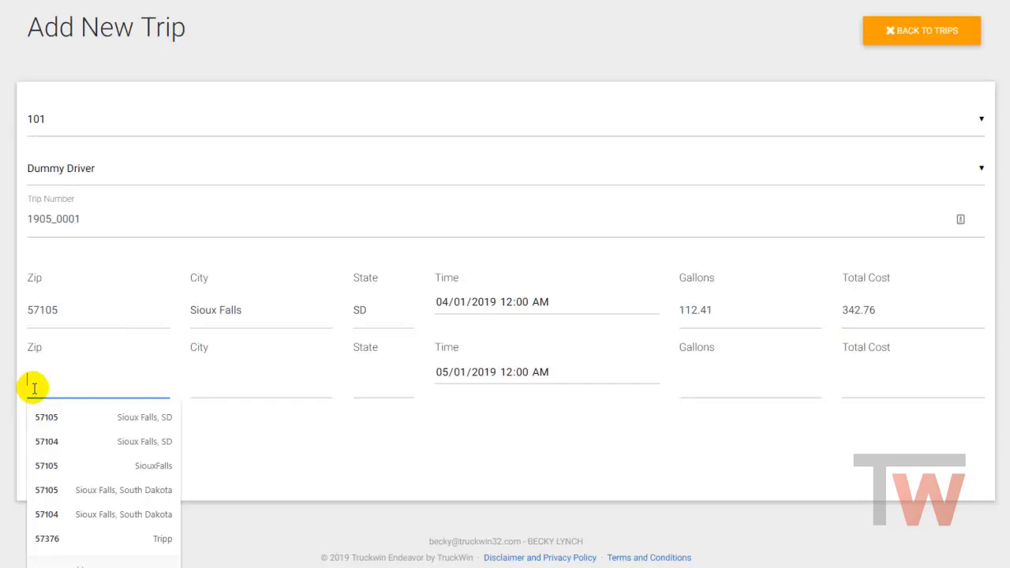
pyautogui.click(195, 388)
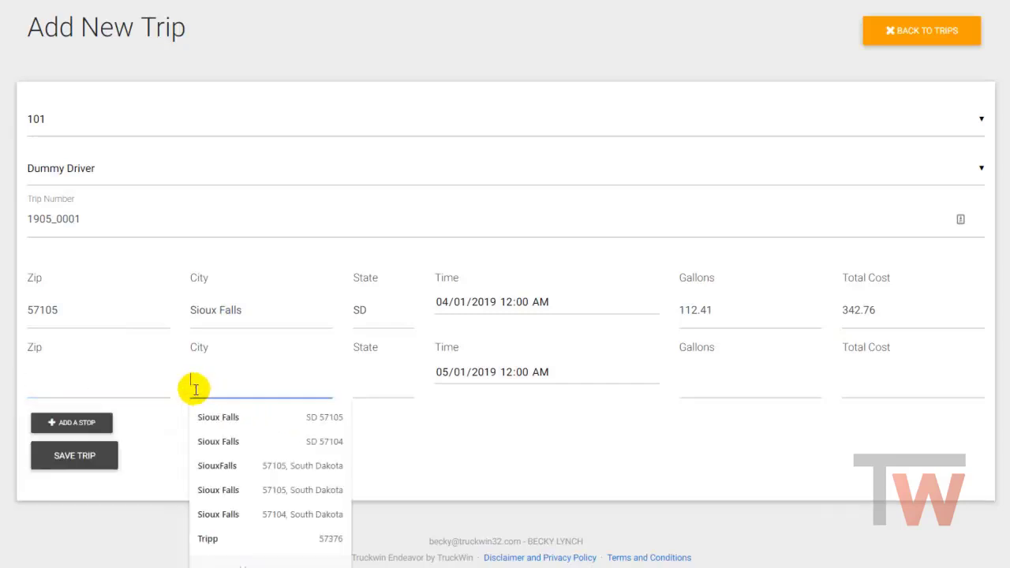
pyautogui.write('Billi')
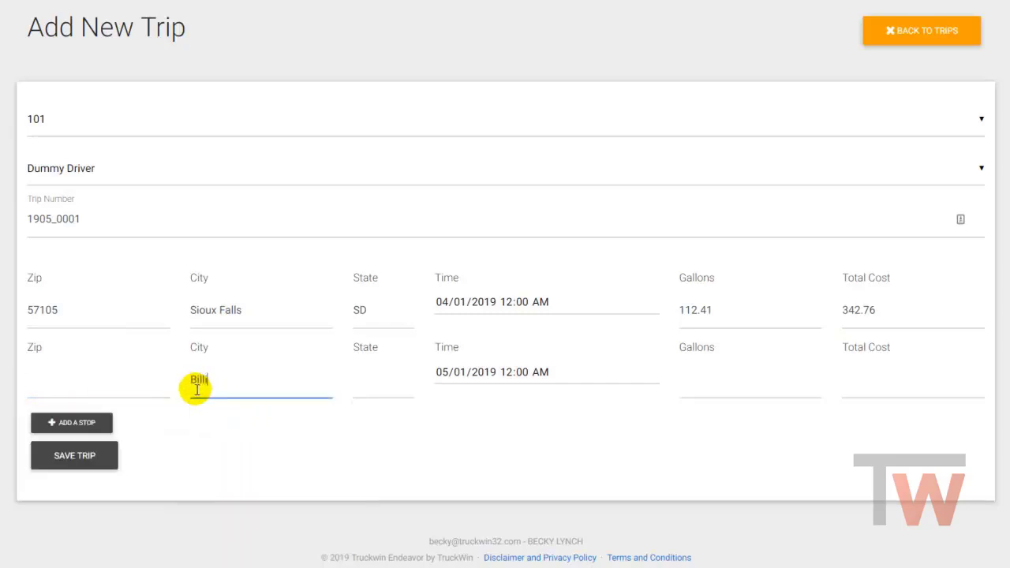
pyautogui.write('ngs')
pyautogui.press('Tab')
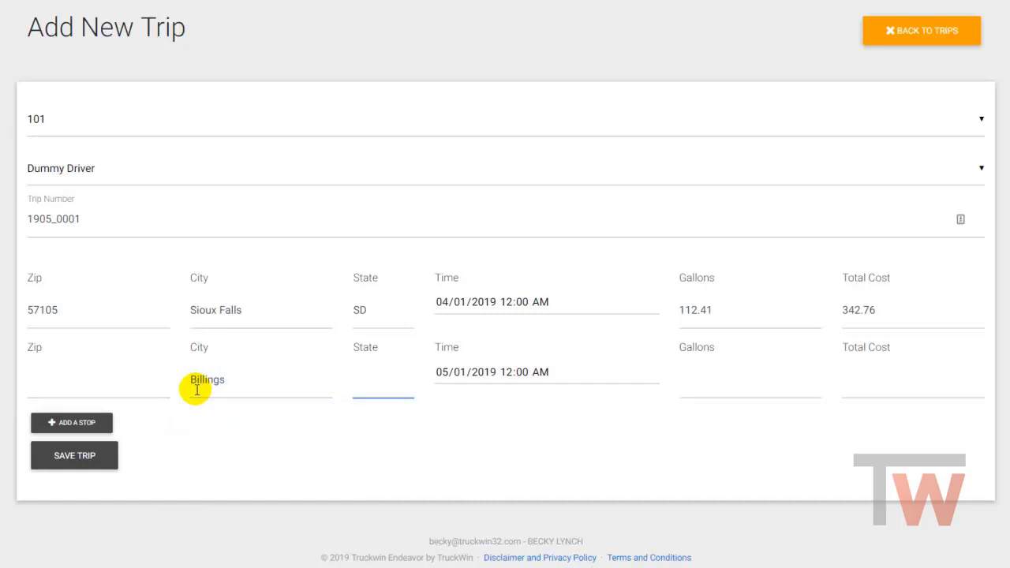
pyautogui.write('MT')
pyautogui.click(443, 376)
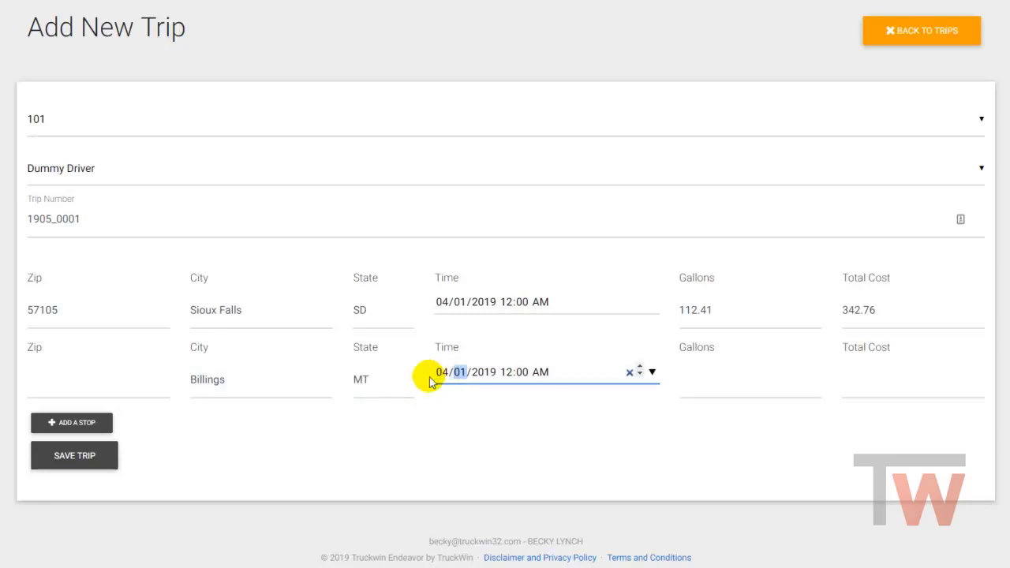
pyautogui.write('04/02')
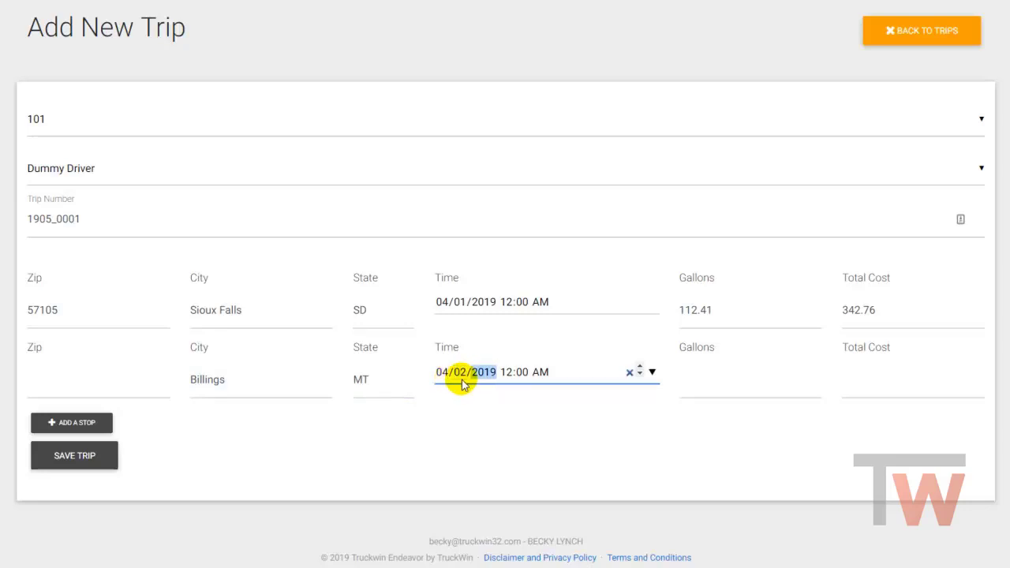
# Step: Enter 100 gallons with a total cost of 310 for the second stop
pyautogui.click(685, 389)
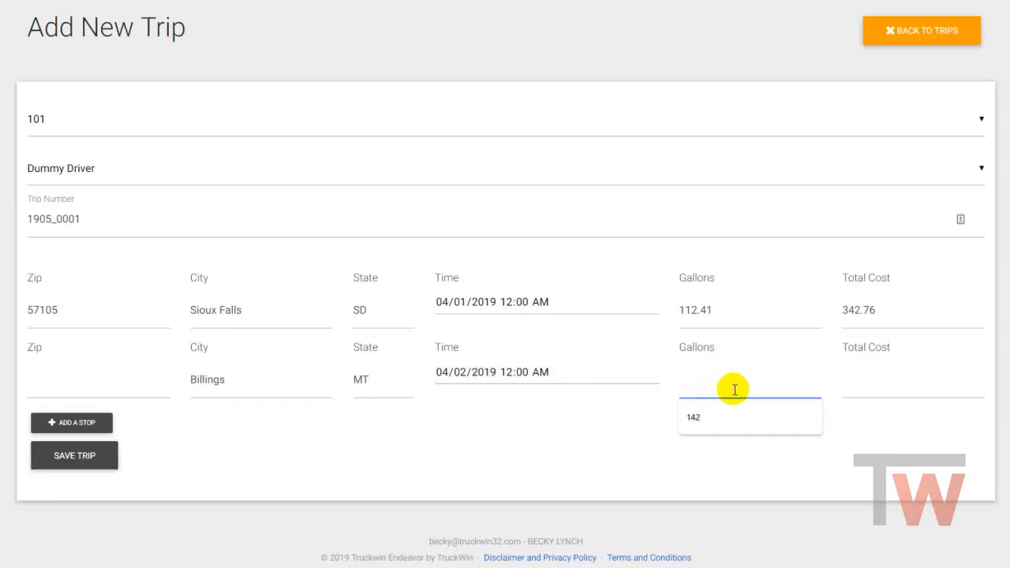
pyautogui.write('100')
pyautogui.press('Tab')
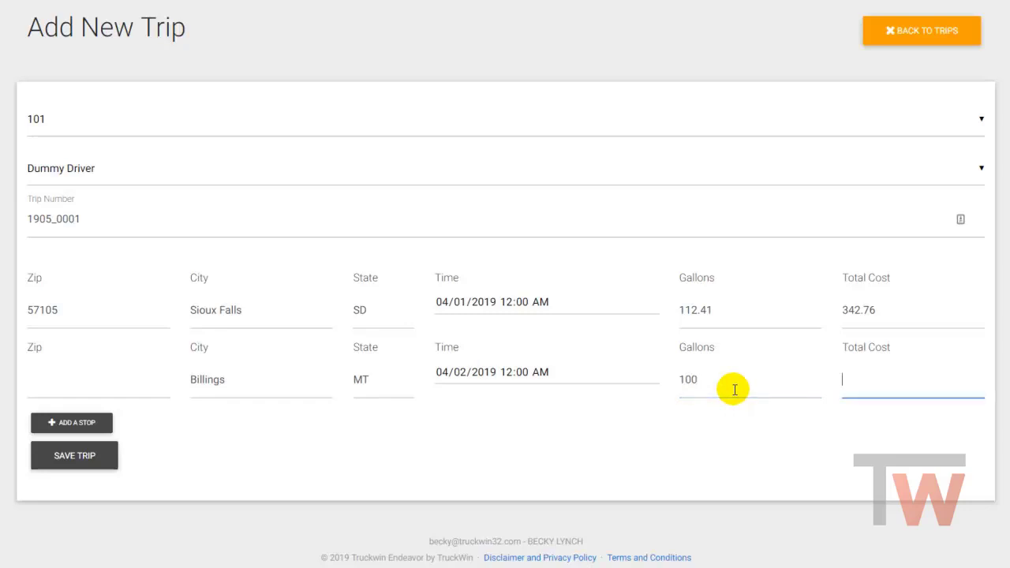
pyautogui.write('310')
pyautogui.press('Tab')
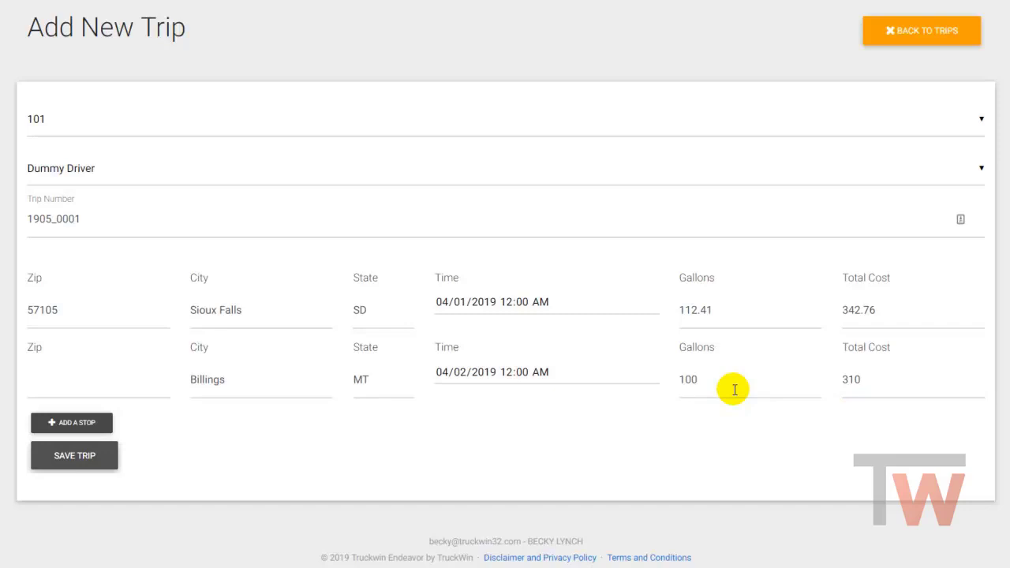
# Step: Save trip 1905_0001, review its details, and return to Trip Records
pyautogui.click(85, 462)
pyautogui.click(89, 463)
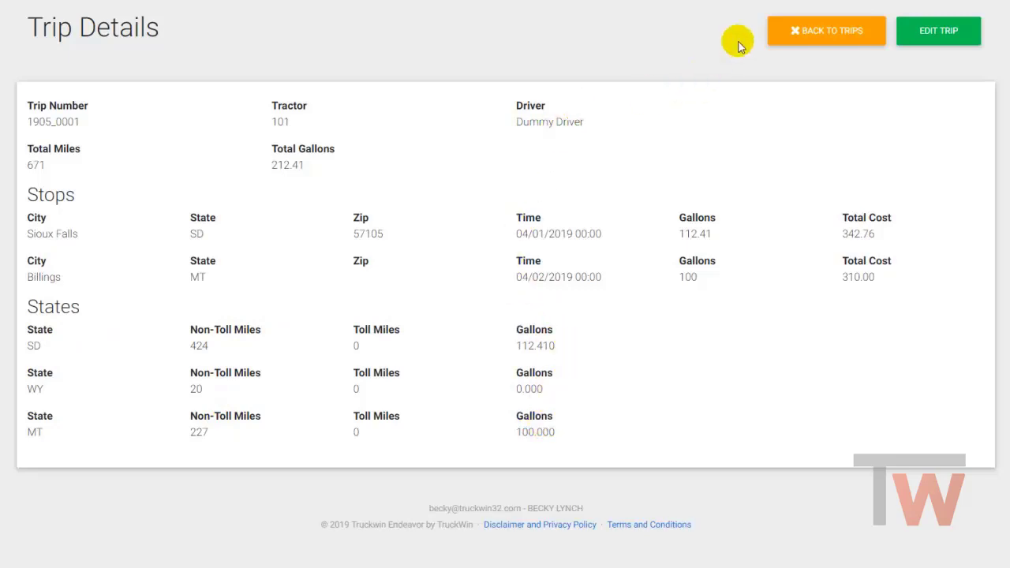
pyautogui.click(819, 35)
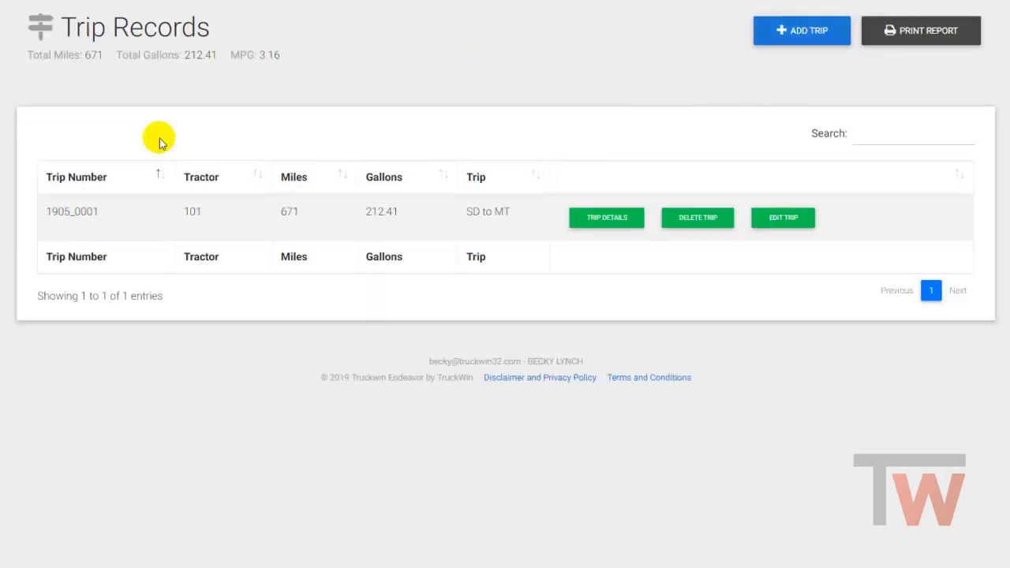